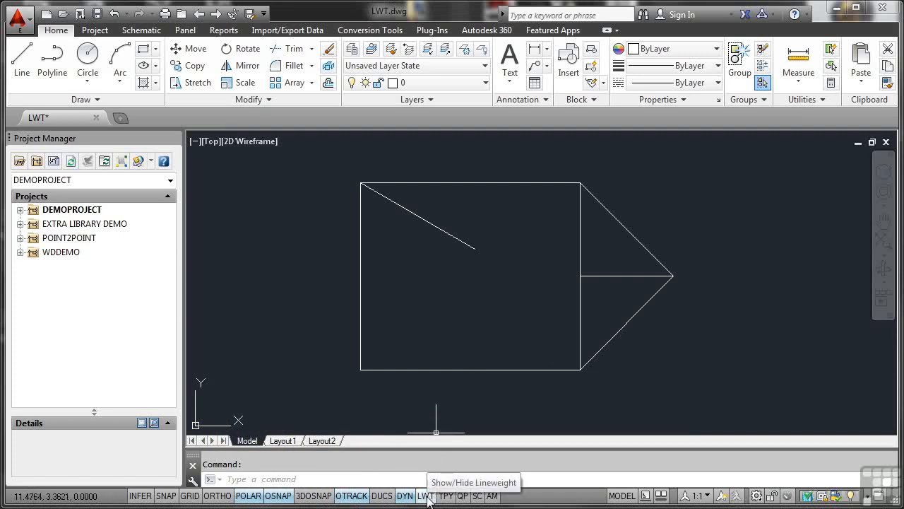
- Toggle lineweight display on and back off from the status bar
left_click(427, 496)
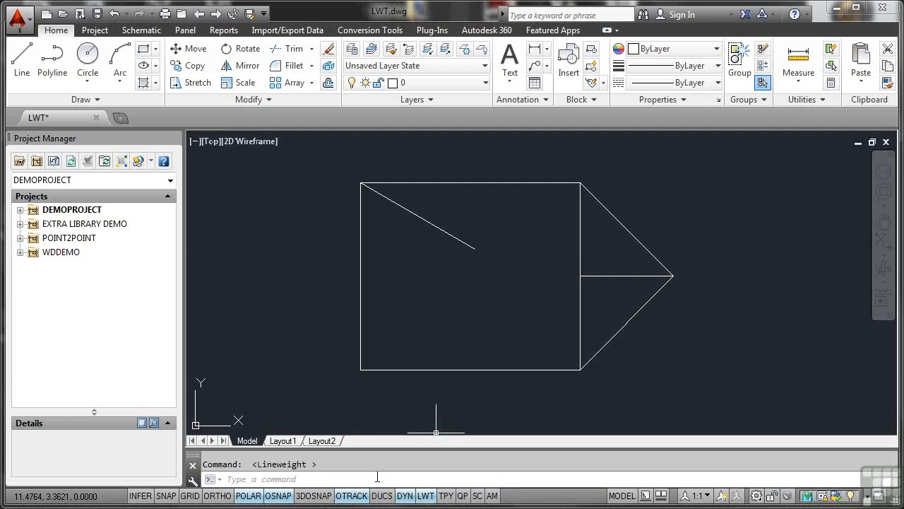
left_click(427, 496)
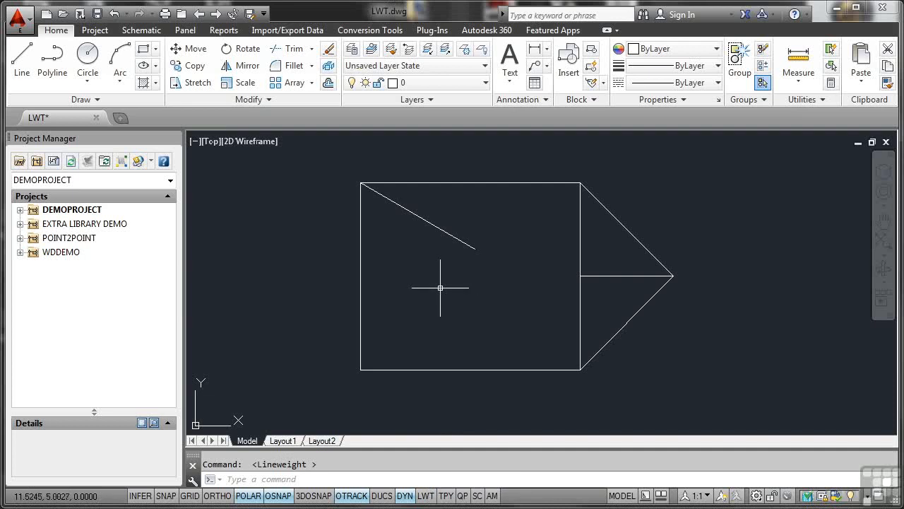
- Select the five outer edges: left, top, both slanted, and bottom
left_click(360, 245)
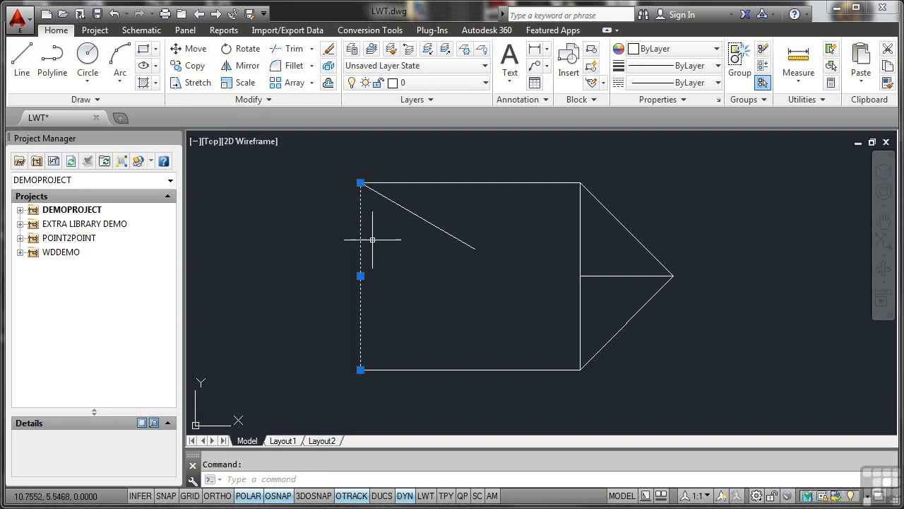
left_click(465, 184)
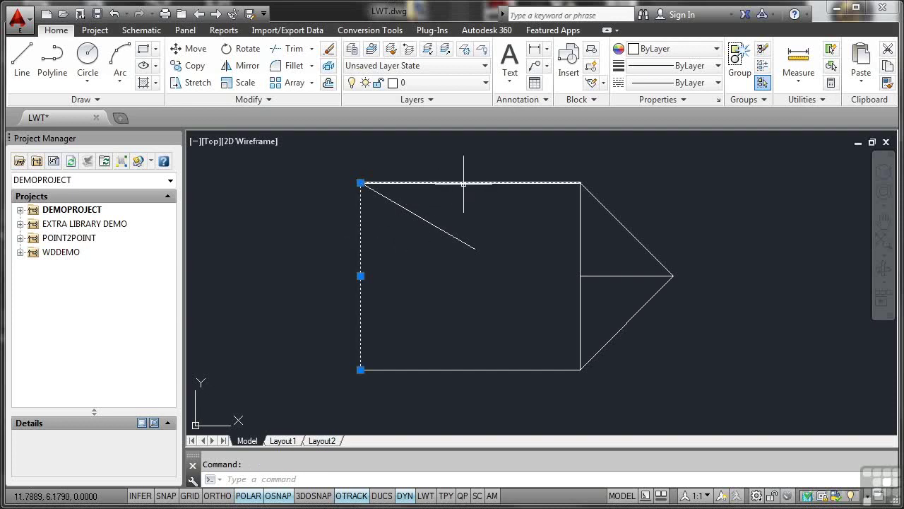
left_click(612, 216)
left_click(636, 318)
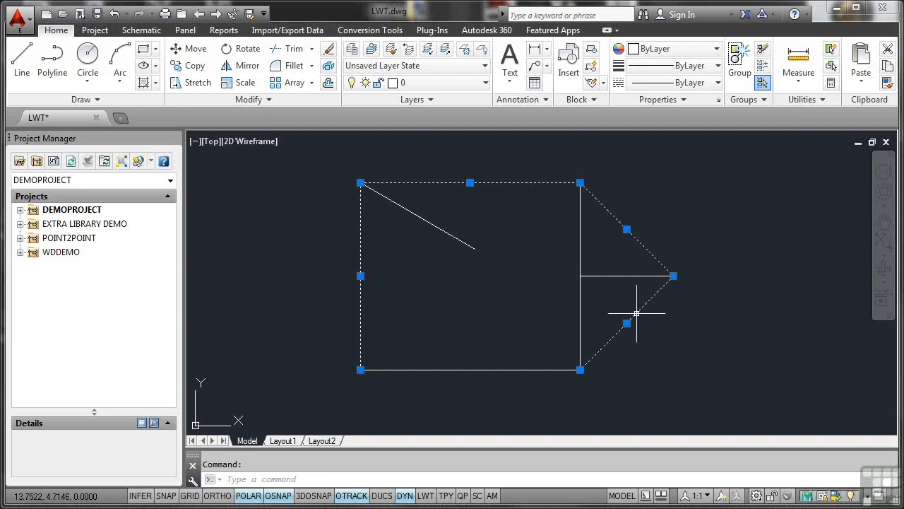
left_click(466, 368)
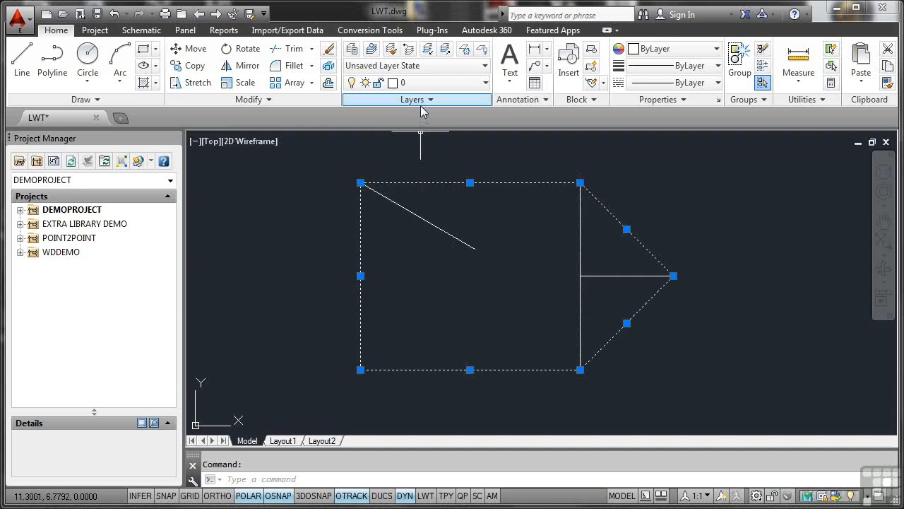
- Move the selected outer edges to the EXTERNAL layer so they turn cyan
left_click(486, 83)
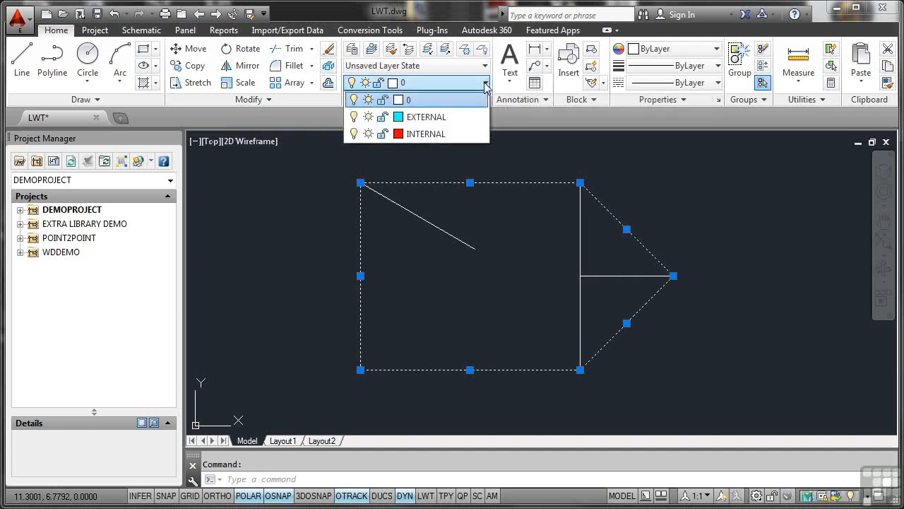
left_click(426, 117)
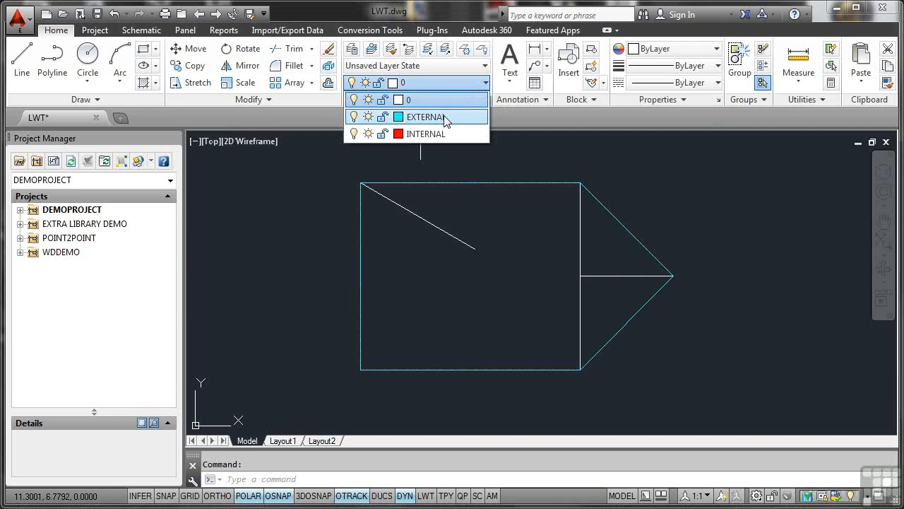
left_click(427, 117)
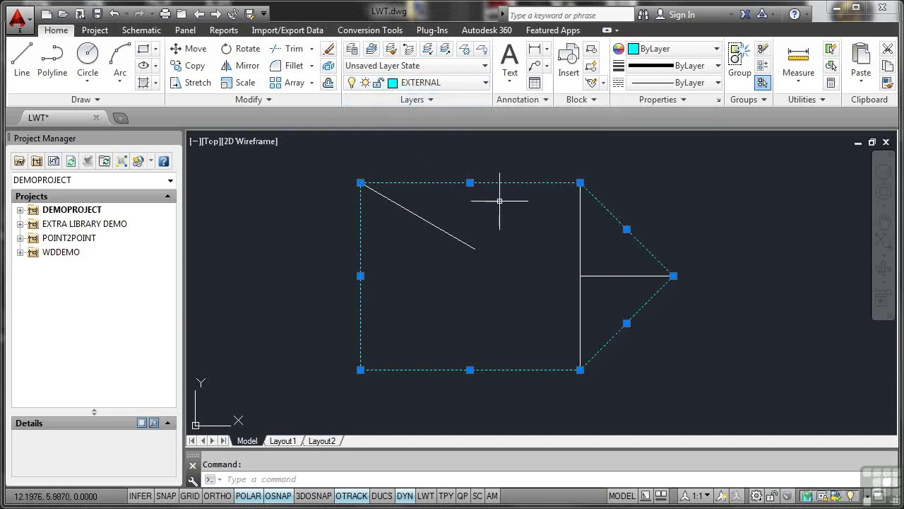
- Clear the selection and select the diagonal, vertical divider and short horizontal inner lines
key("Escape")
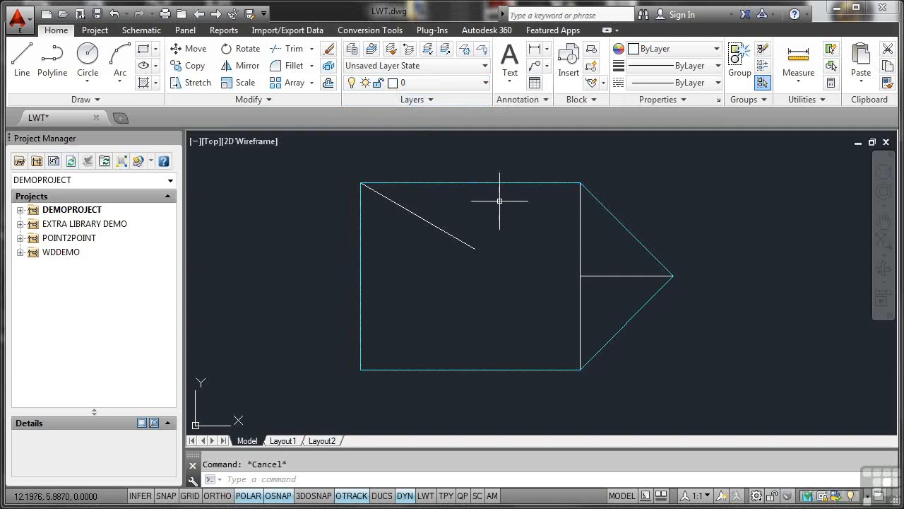
left_click(431, 221)
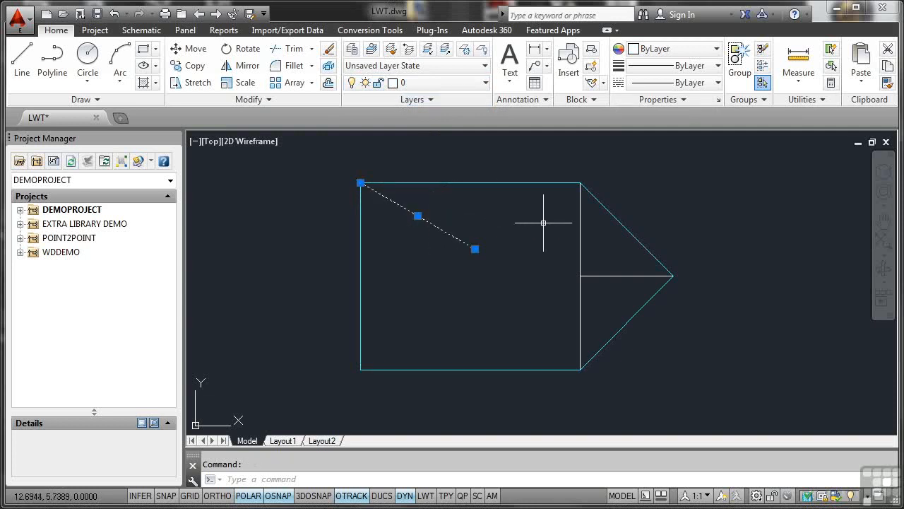
left_click(580, 215)
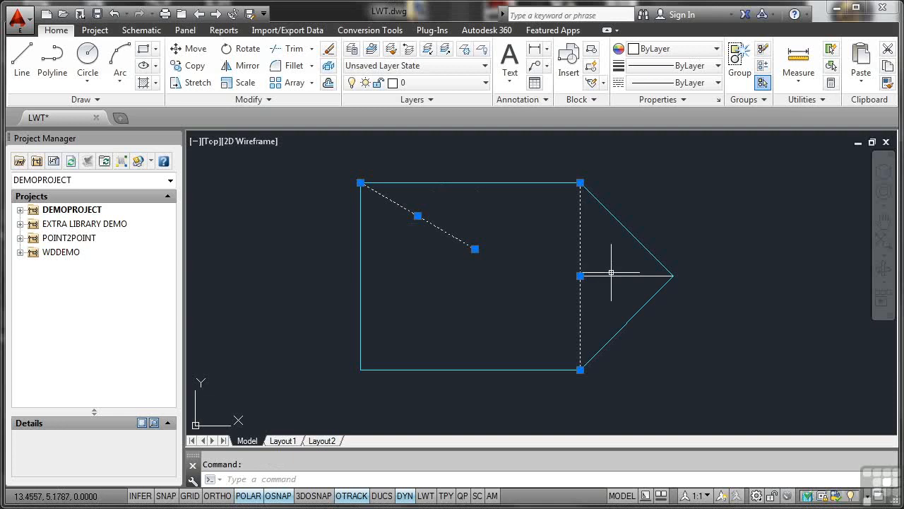
left_click(626, 276)
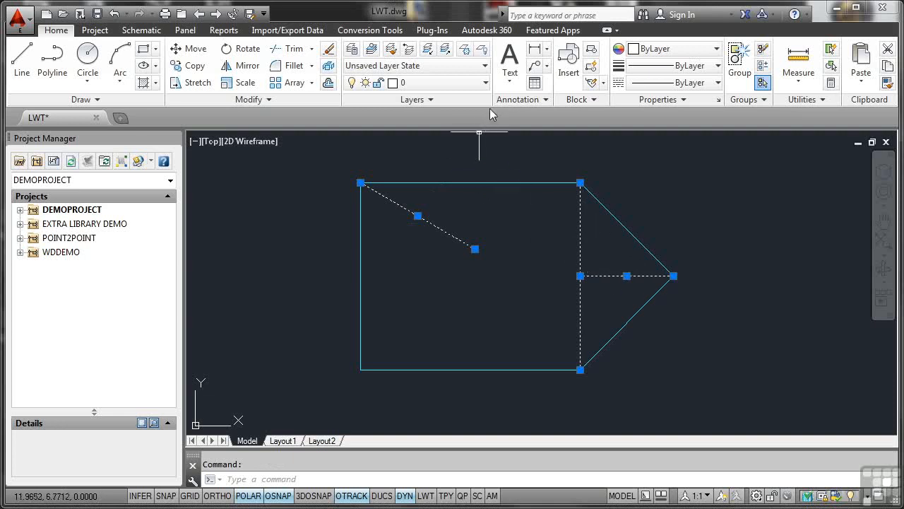
- Move the three inner lines to the INTERNAL layer so they turn red, then deselect
left_click(485, 82)
left_click(426, 133)
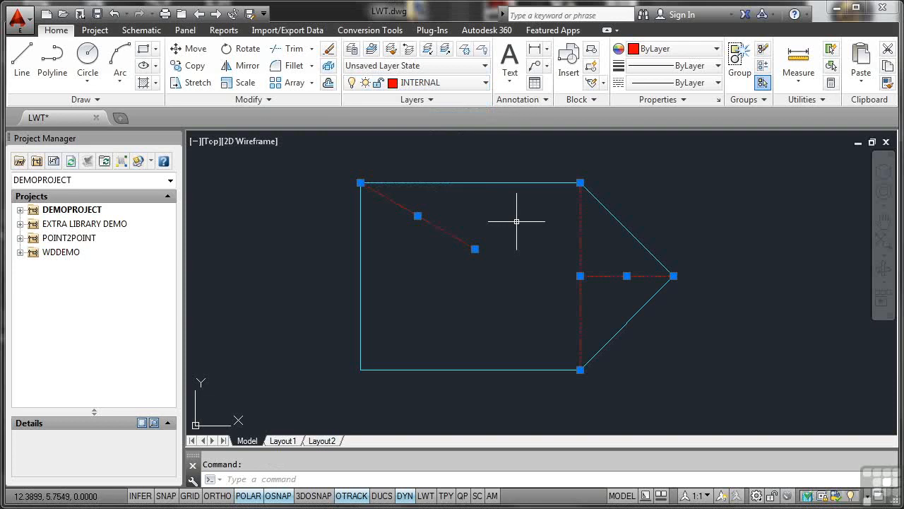
key("Escape")
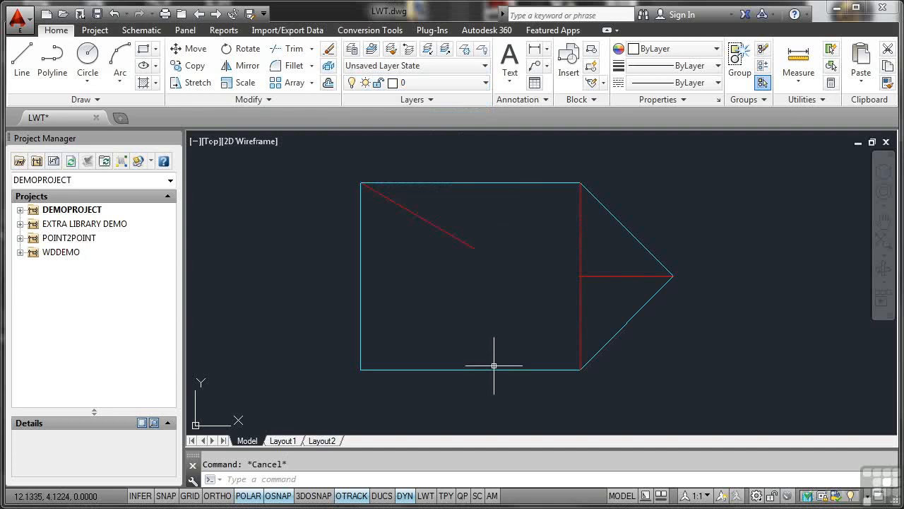
left_click(426, 495)
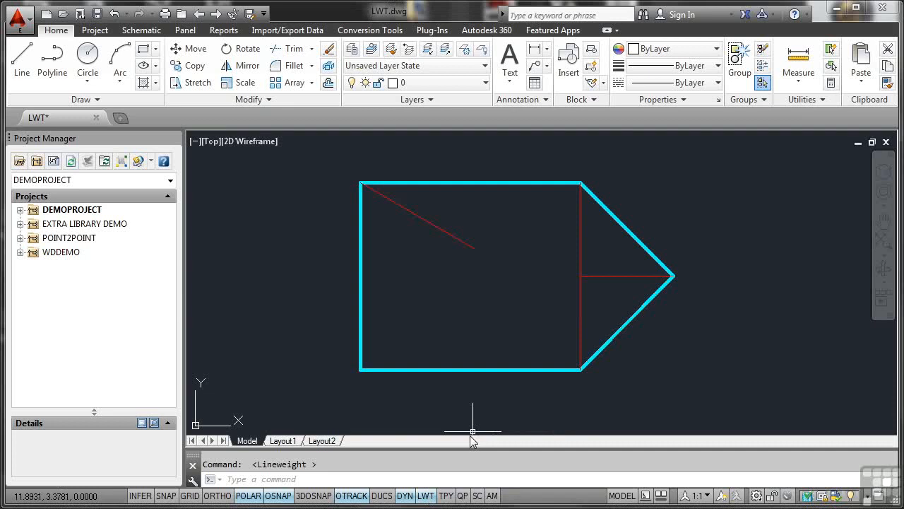
left_click(427, 497)
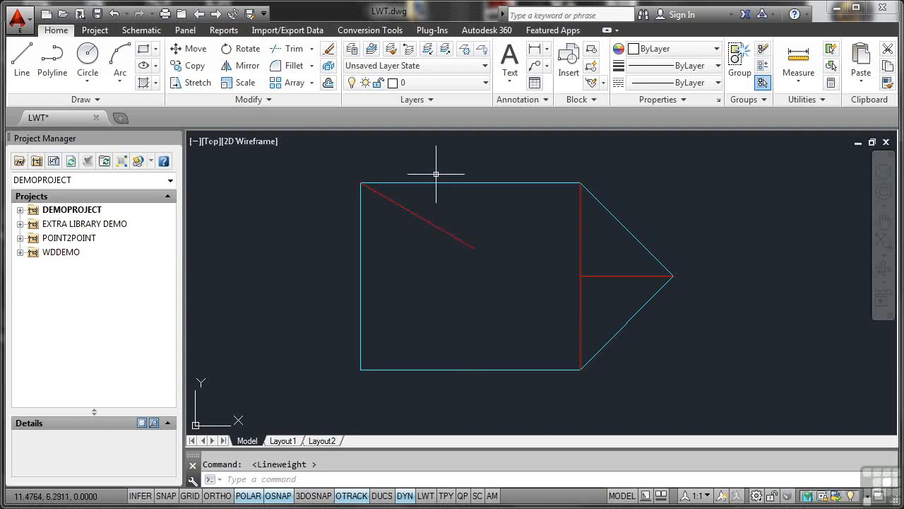
left_click(352, 49)
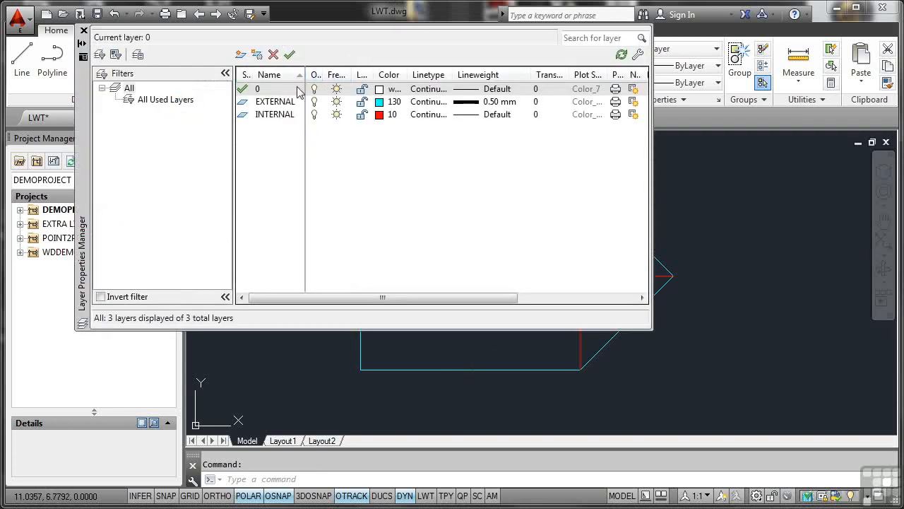
left_click(281, 102)
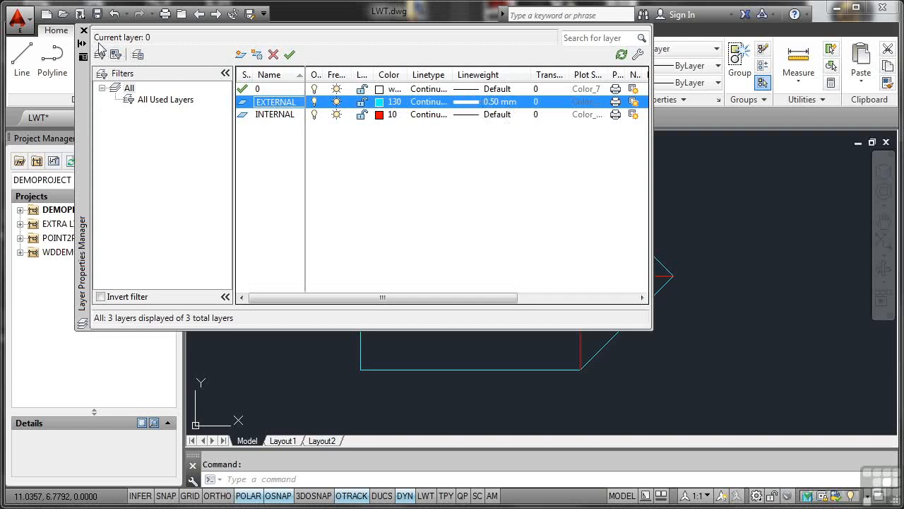
left_click(83, 30)
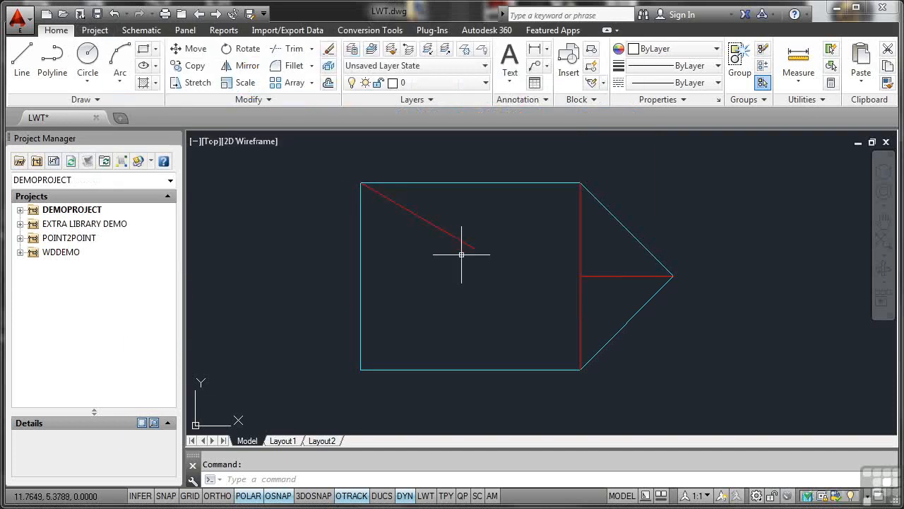
left_click(426, 495)
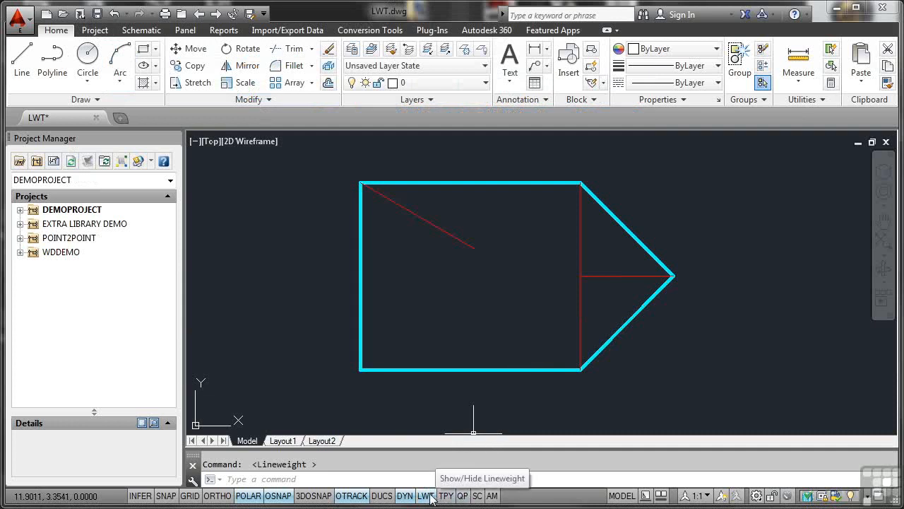
left_click(426, 495)
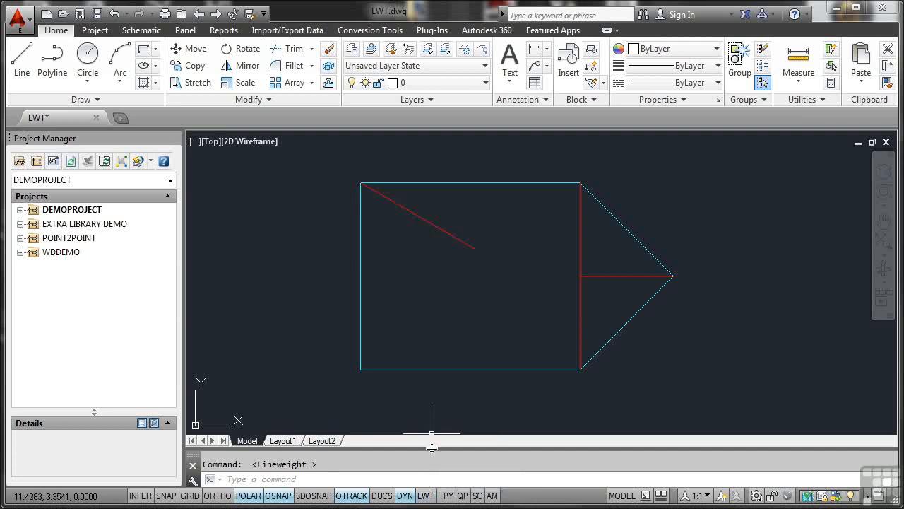
- Open the Lineweight Settings dialog from the LWT status bar button
right_click(427, 496)
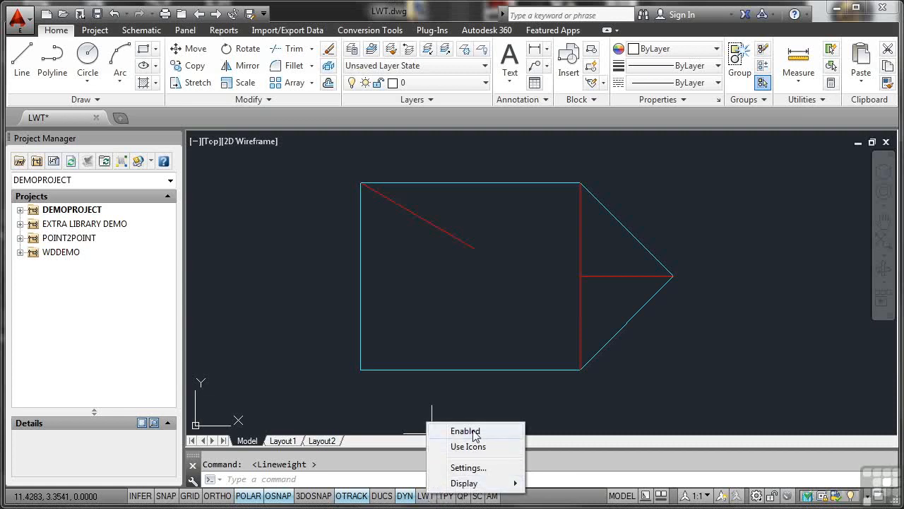
left_click(468, 468)
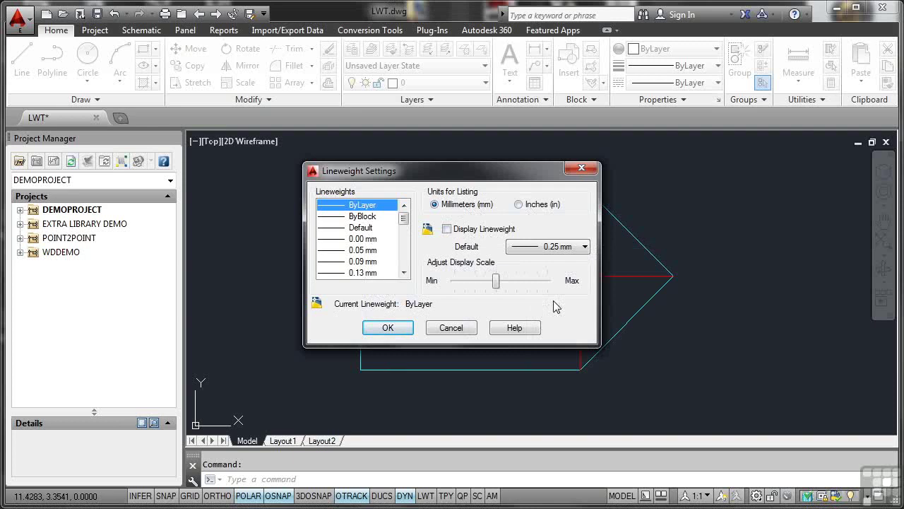
- Browse the default lineweight list in inches without changes and close the dialog with display left off
left_click(585, 248)
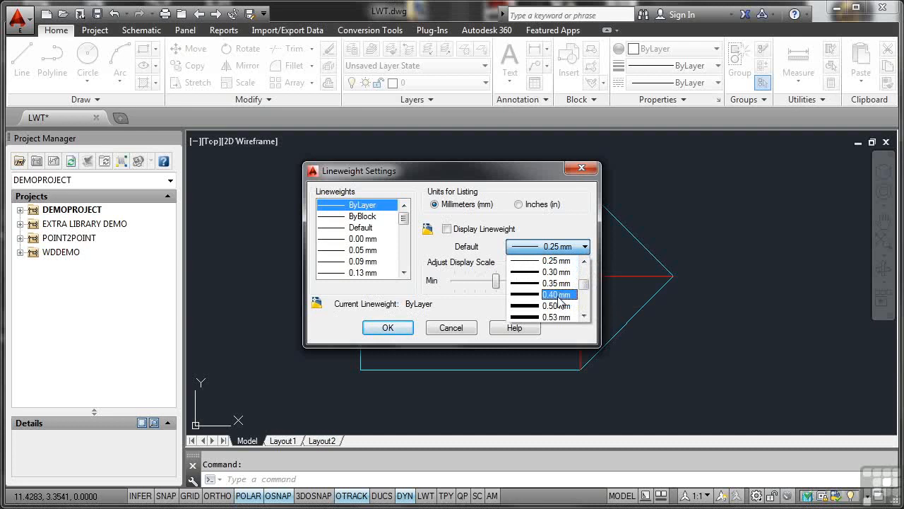
key("Escape")
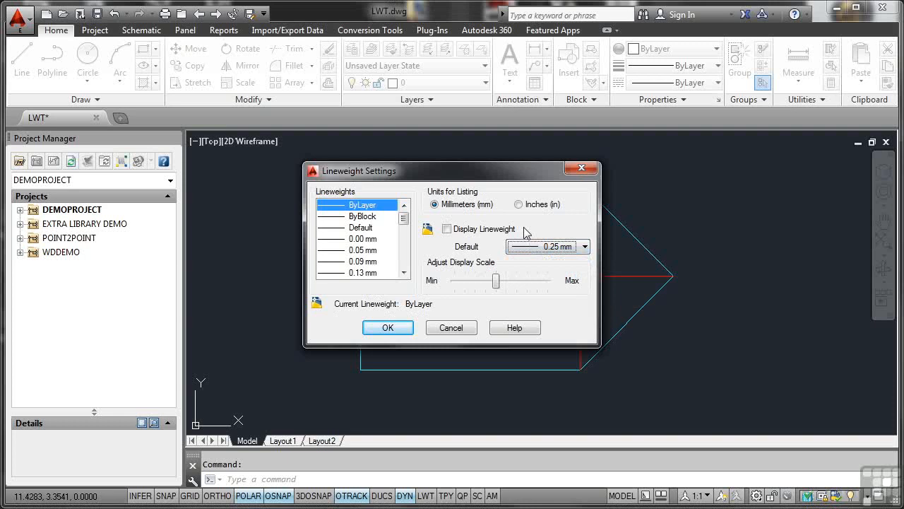
left_click(518, 204)
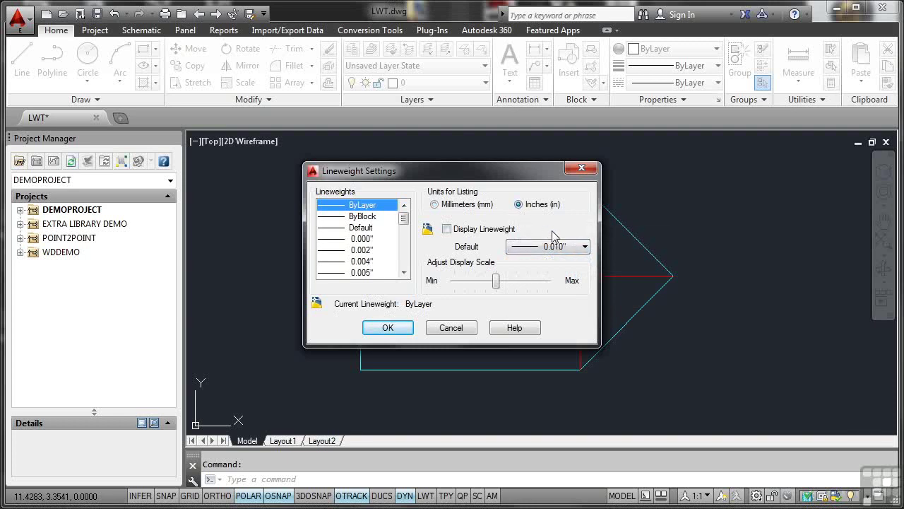
left_click(585, 246)
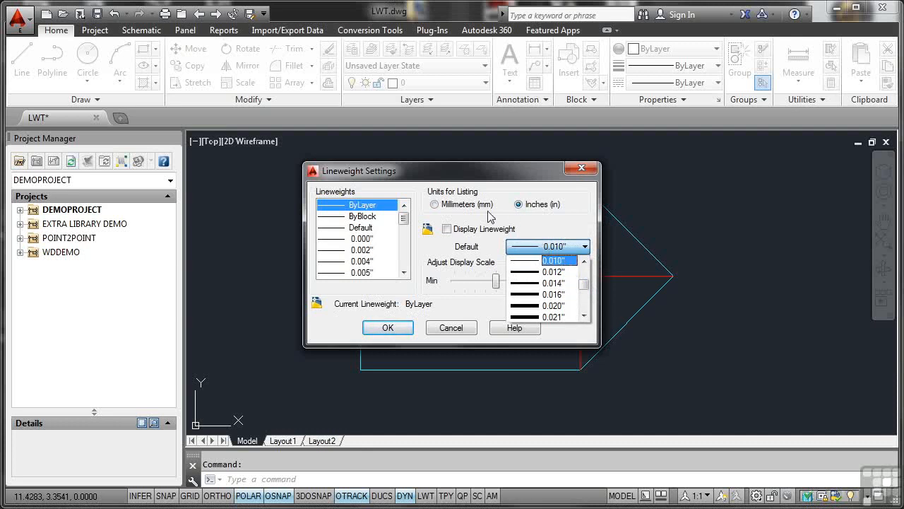
left_click(435, 205)
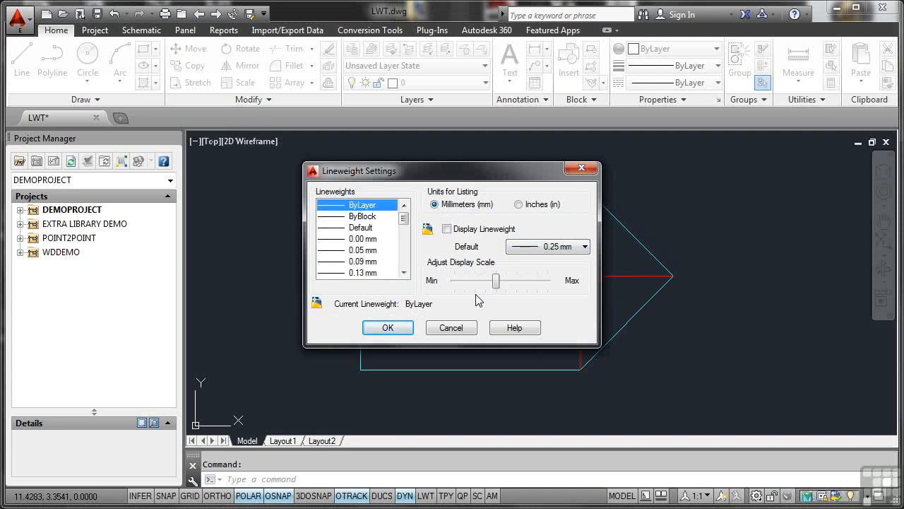
left_click(398, 331)
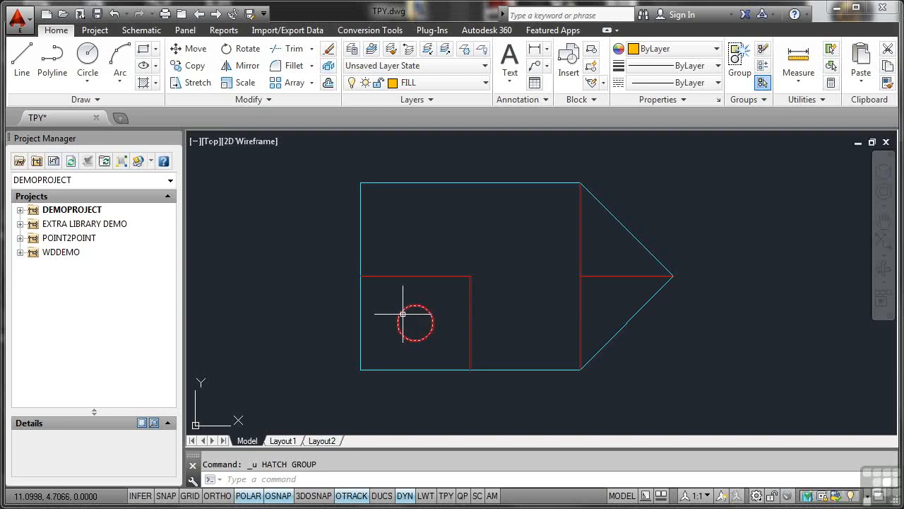
mouse_move(486, 82)
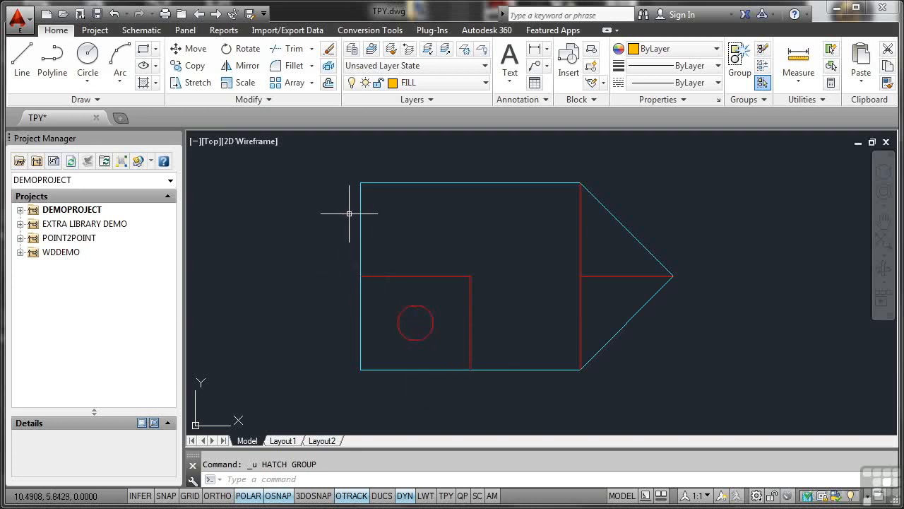
- Keep FILL as the current layer and open the Hatch choices in the Draw panel
left_click(485, 84)
left_click(417, 134)
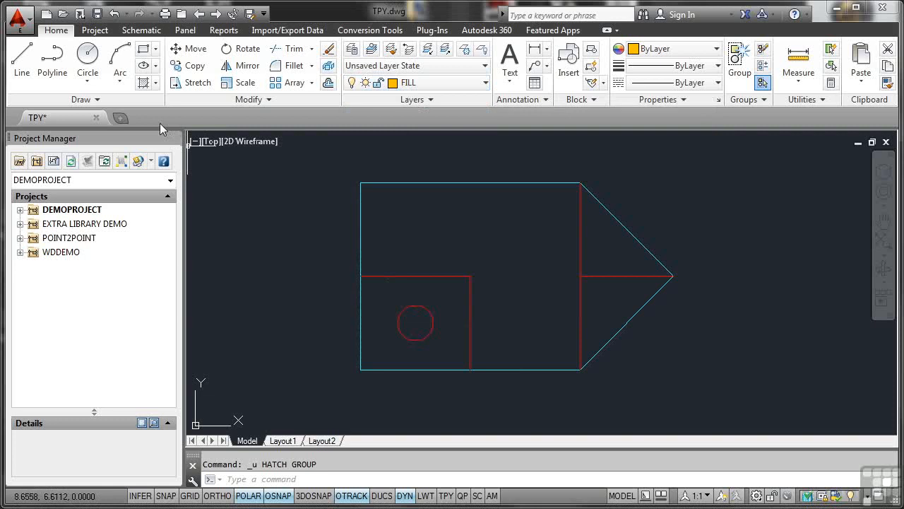
left_click(155, 83)
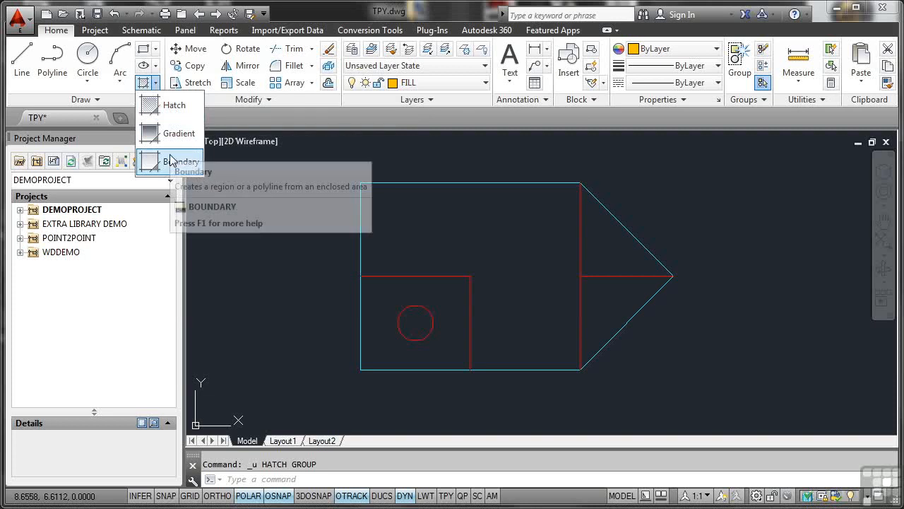
- Start a hatch with the SOLID fill pattern and begin picking the area
left_click(167, 111)
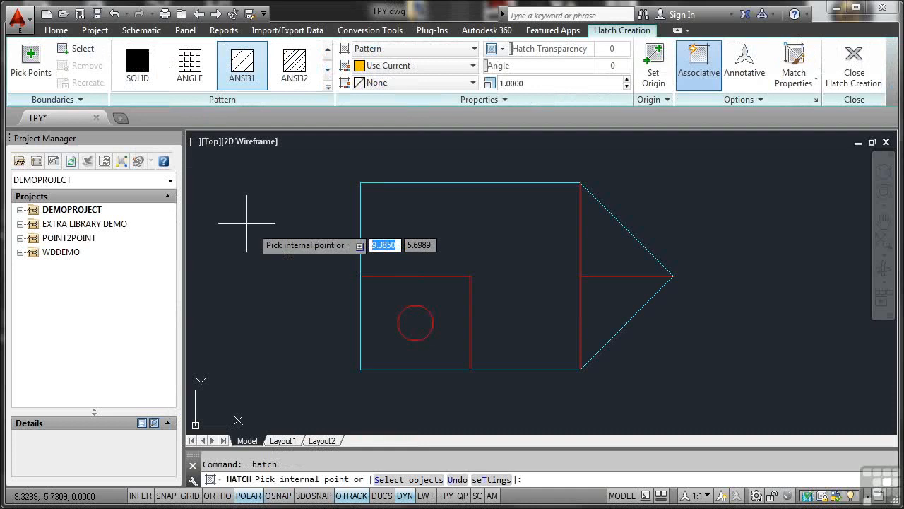
left_click(144, 76)
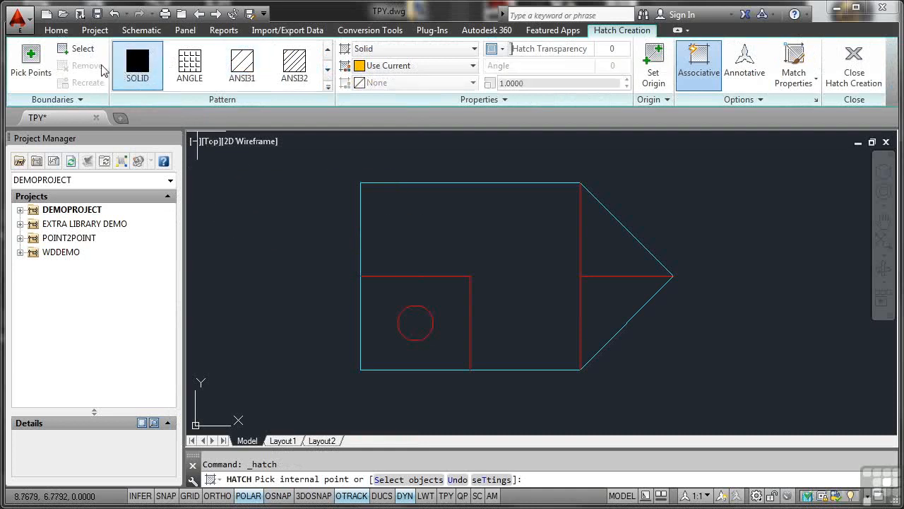
left_click(39, 64)
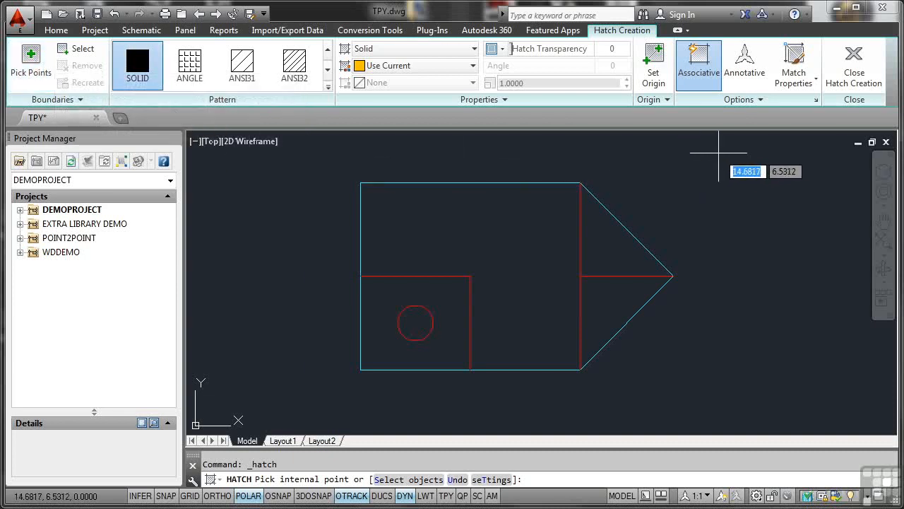
- Set the hatch options to Normal Island Detection
left_click(761, 101)
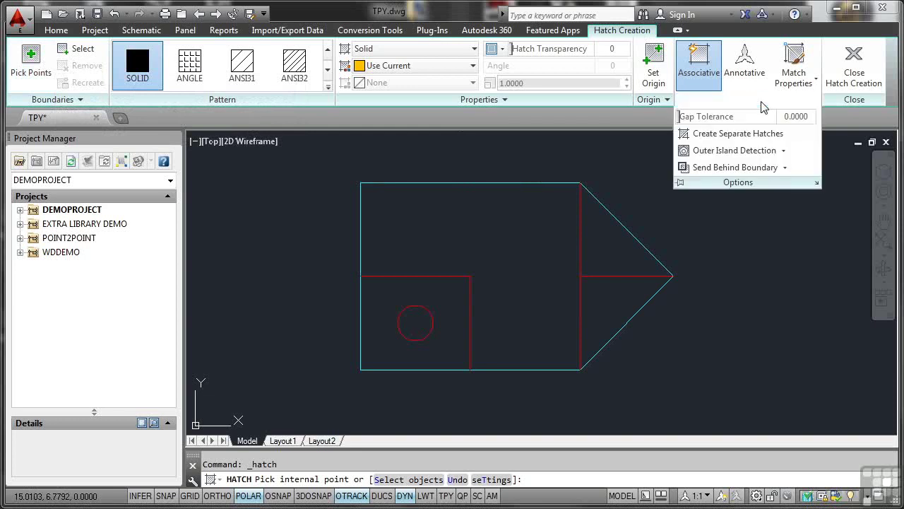
left_click(783, 151)
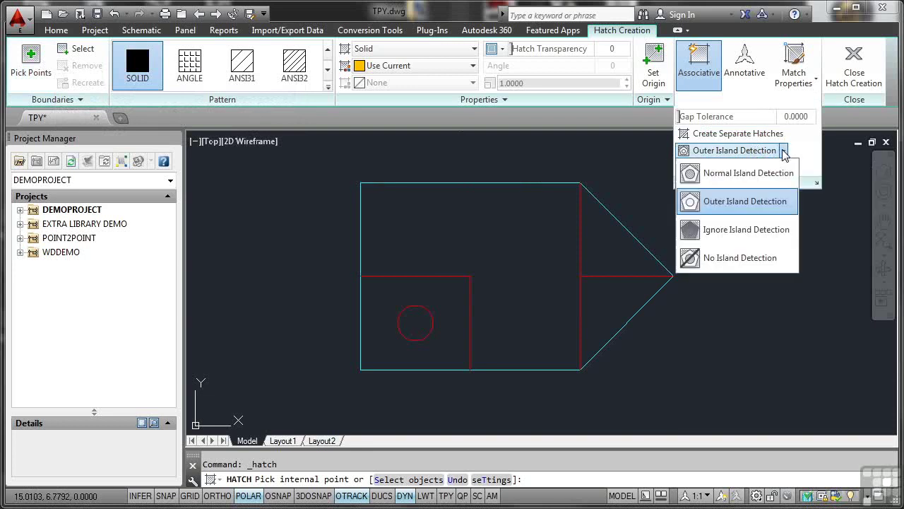
left_click(749, 173)
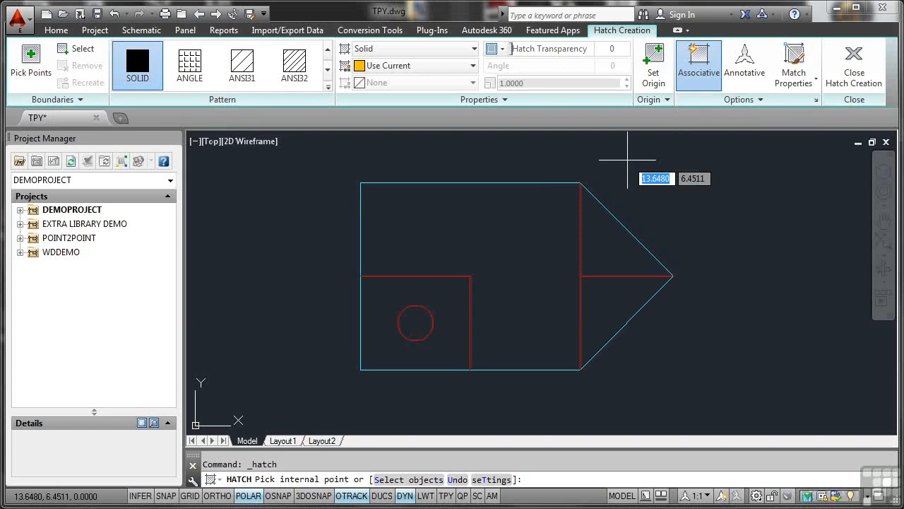
- Fill the lower-left rectangle around the circle solid orange and finish the hatch
left_click(31, 63)
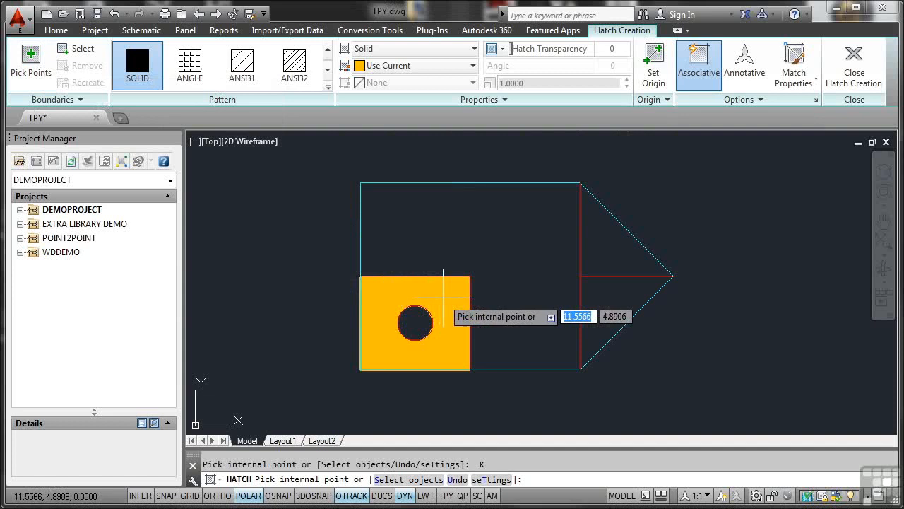
left_click(443, 296)
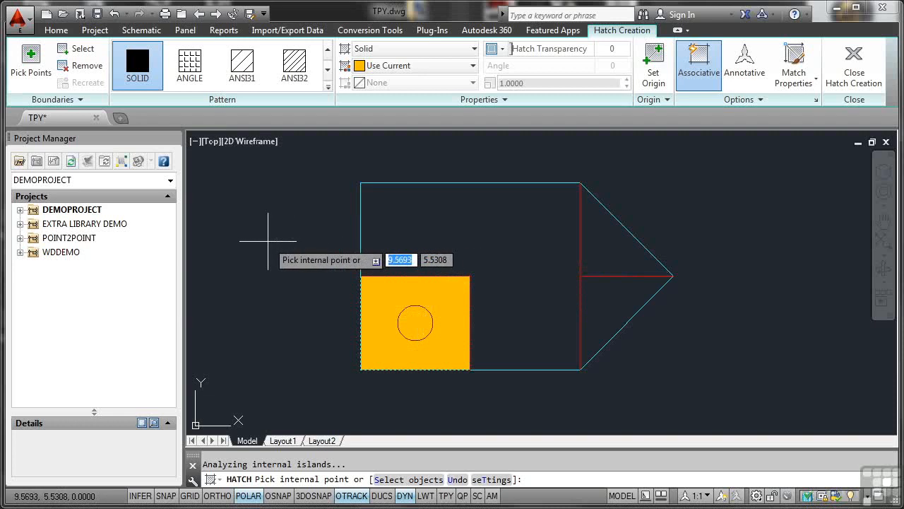
key("Return")
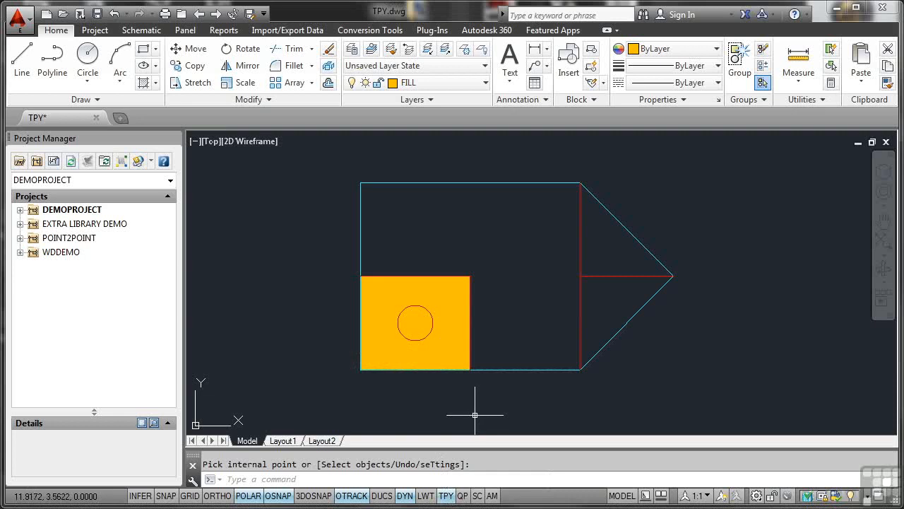
- Turn off transparency display and open the orange fill for editing, closing Quick Properties
left_click(447, 496)
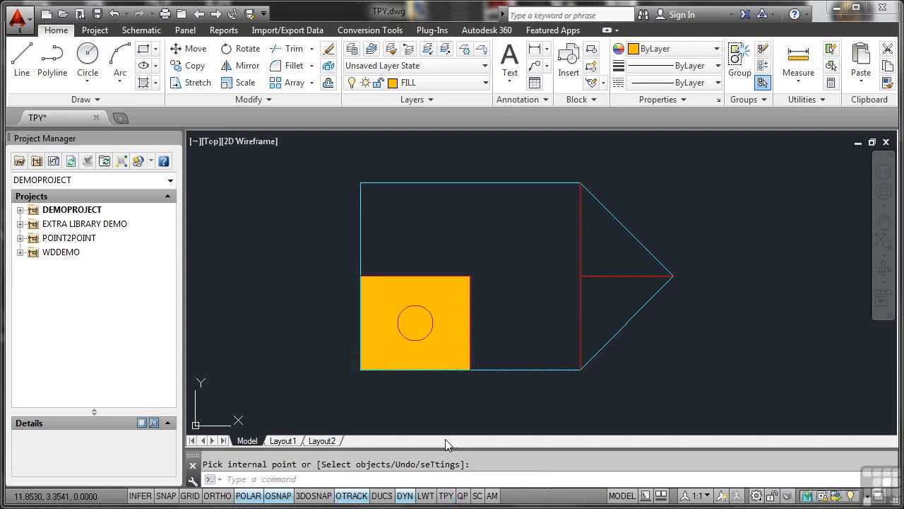
key("Return")
double_click(442, 348)
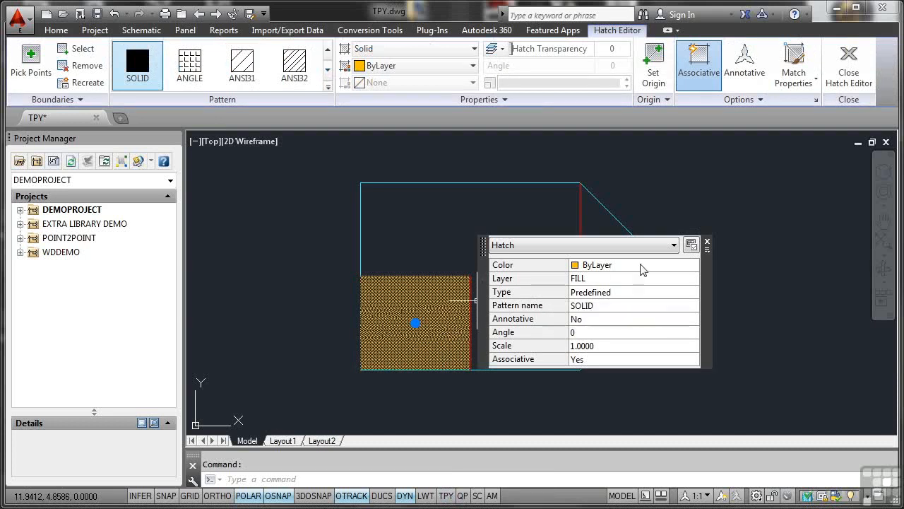
left_click(708, 244)
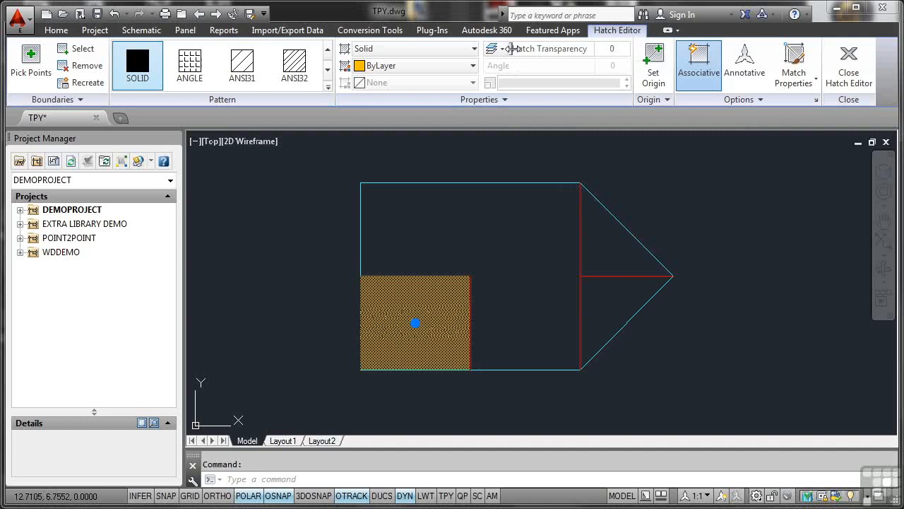
- Set the fill's Hatch Transparency to 50 and finish editing
left_click_drag(518, 49, 557, 49)
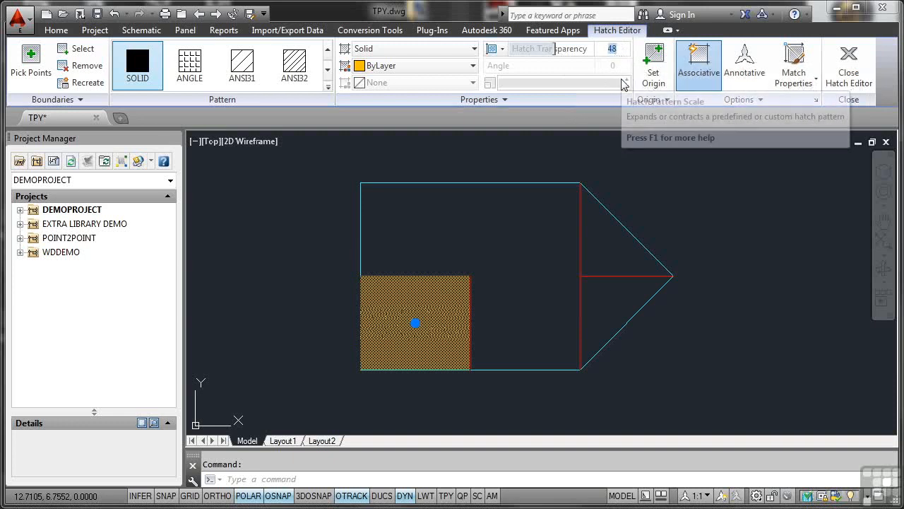
type("50")
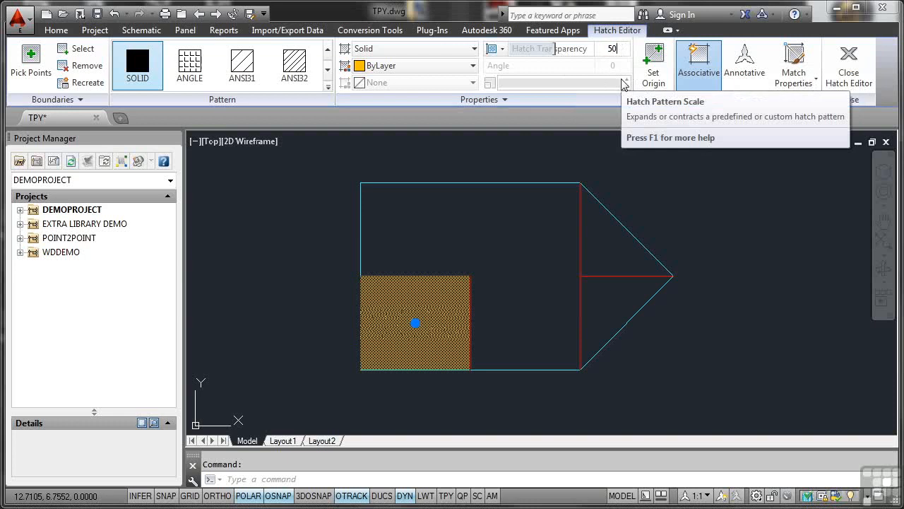
key("Return")
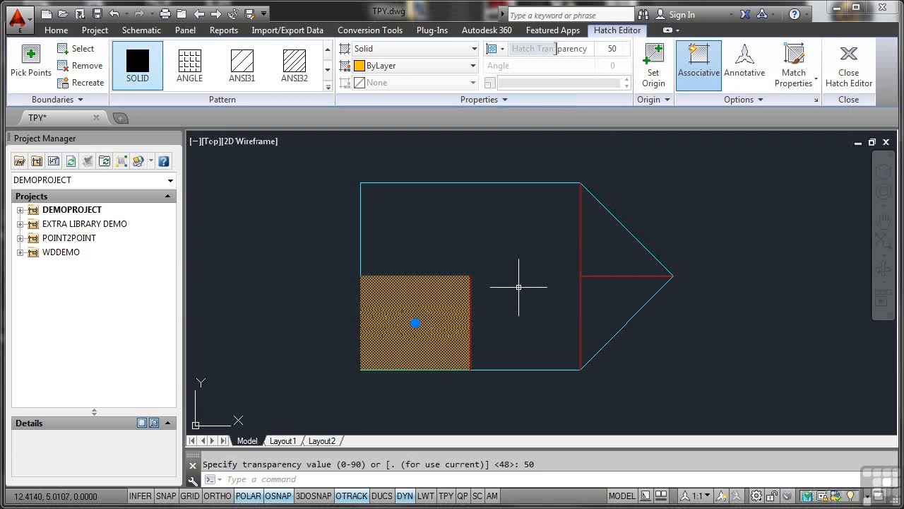
key("Return")
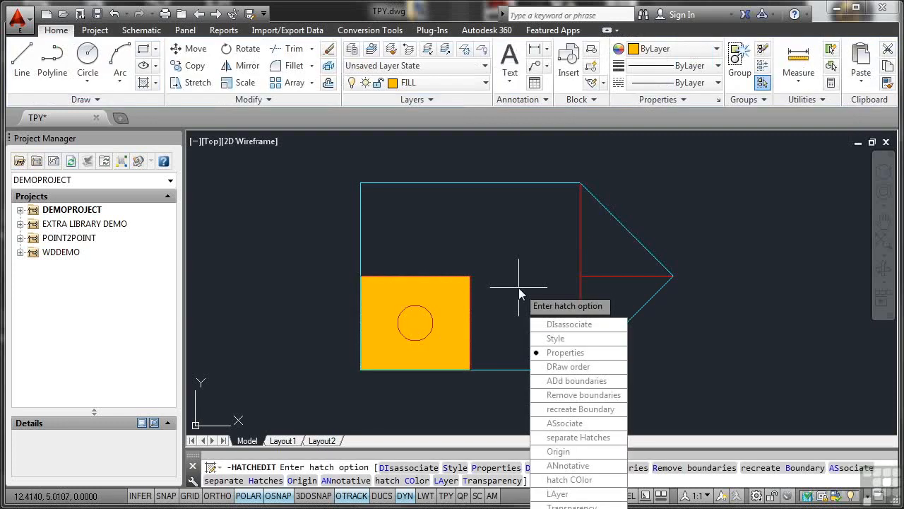
key("Escape")
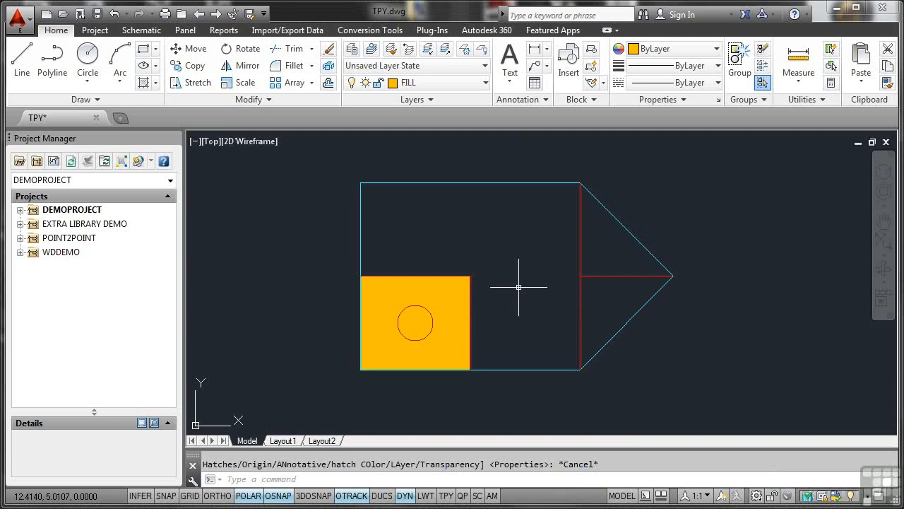
left_click(447, 495)
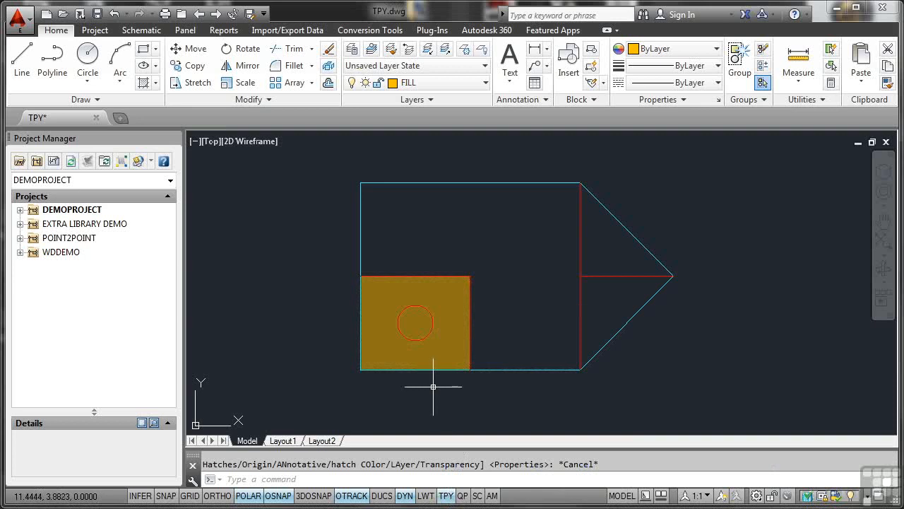
left_click(447, 496)
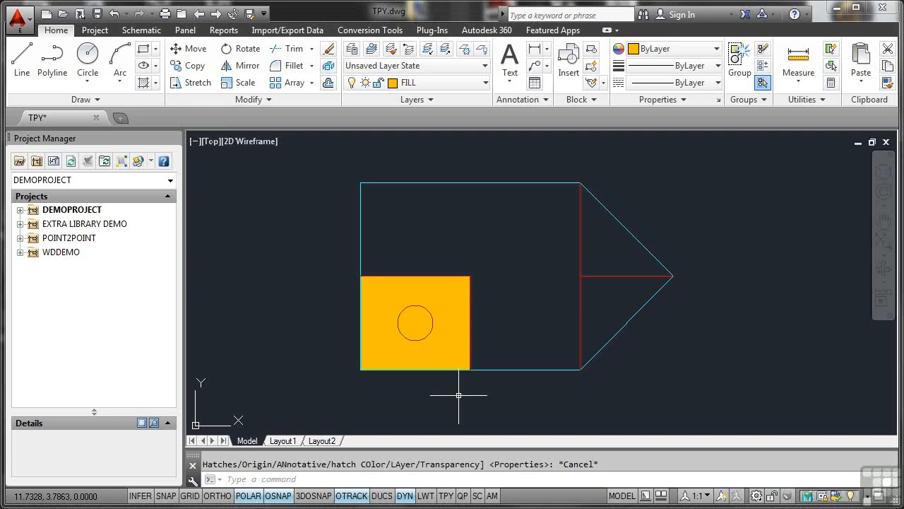
- Send the circle to the back of the draw order, behind the orange fill
left_click(432, 323)
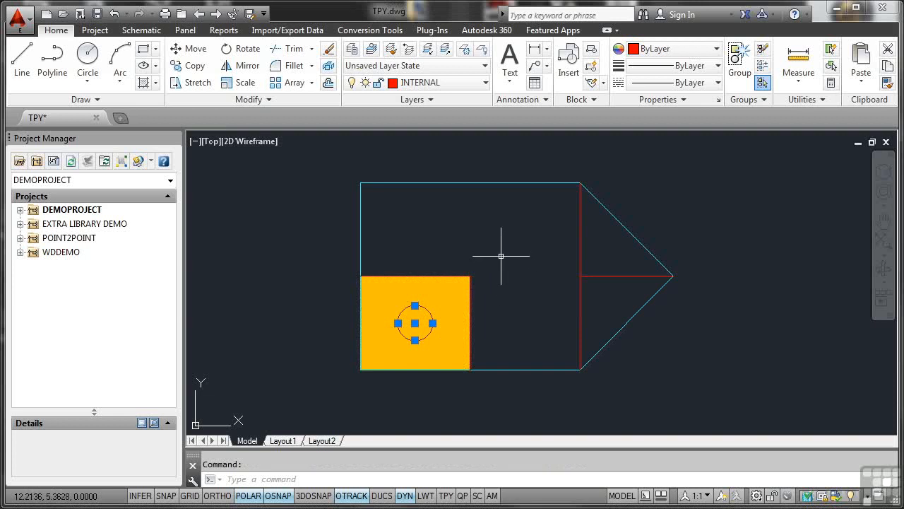
right_click(501, 257)
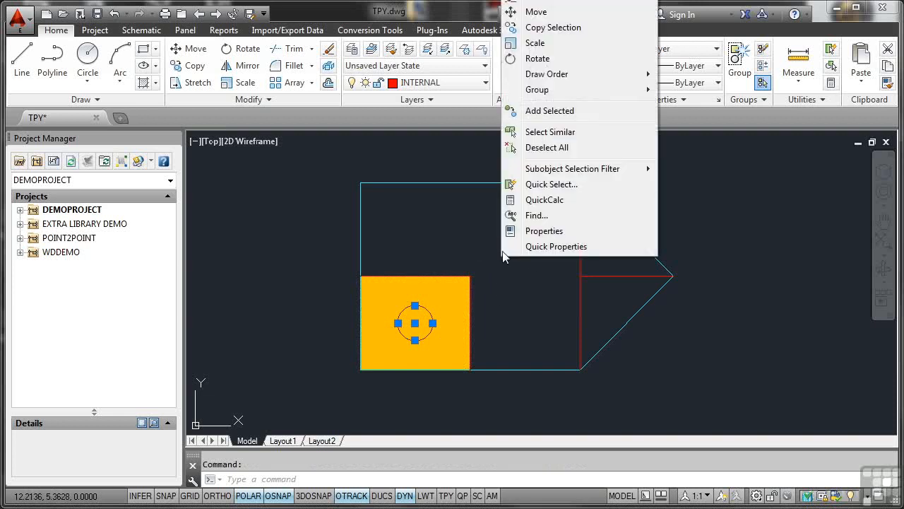
mouse_move(546, 74)
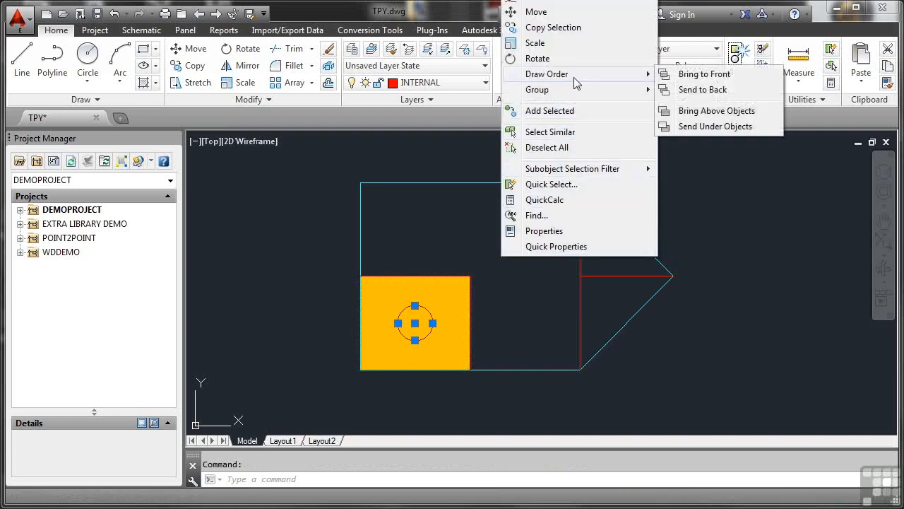
left_click(697, 92)
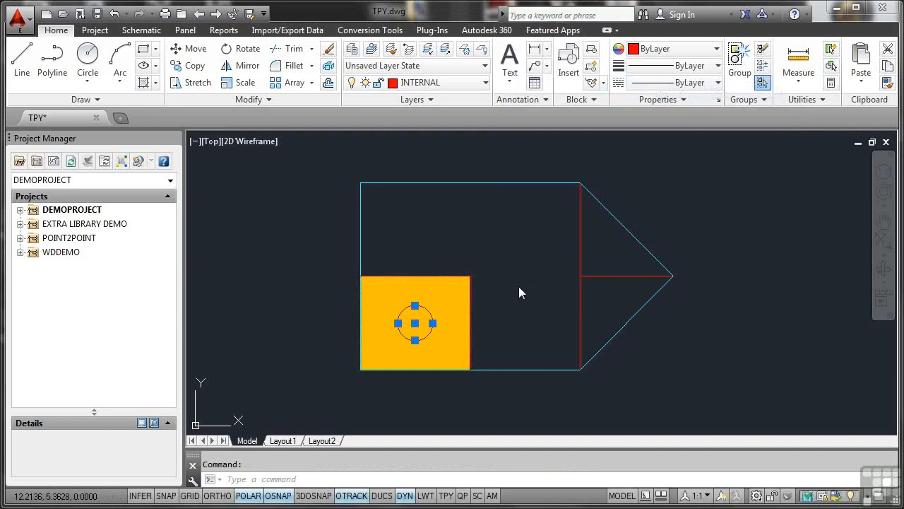
key("Return")
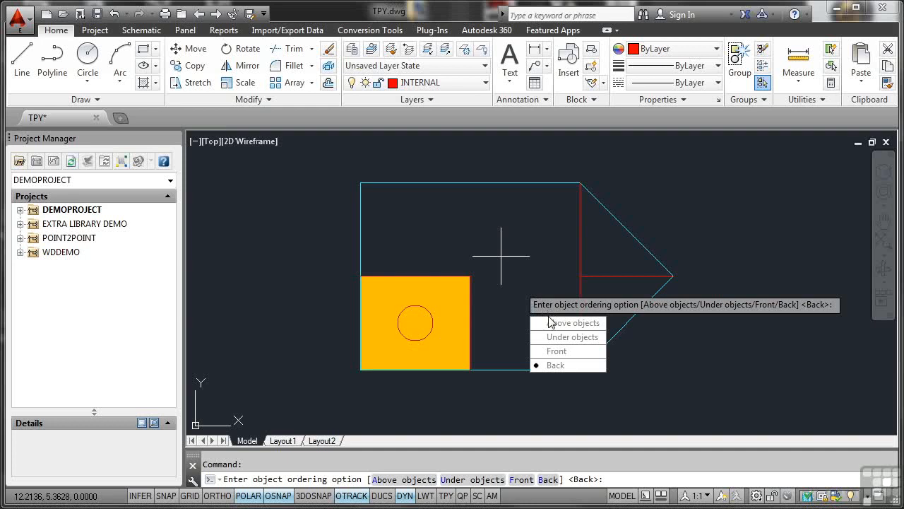
left_click(555, 365)
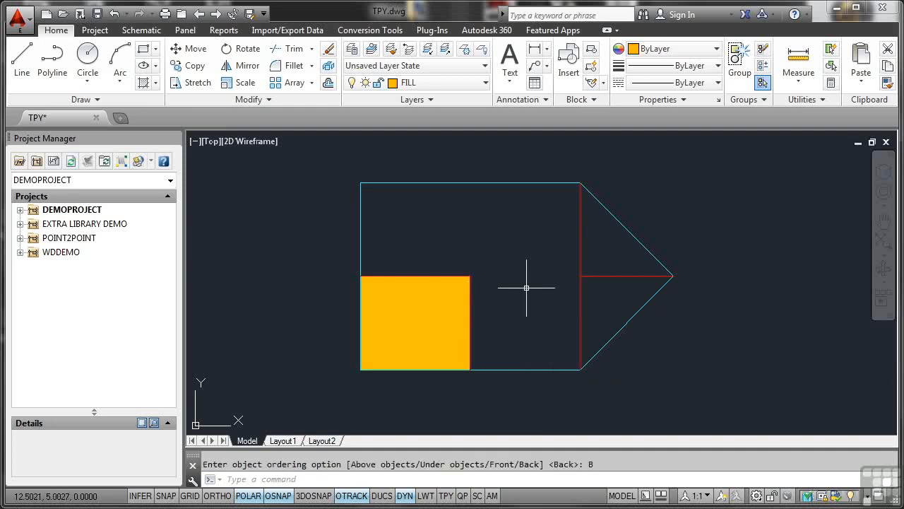
- Turn on TPY transparency display so the circle shows through the fill
left_click(446, 495)
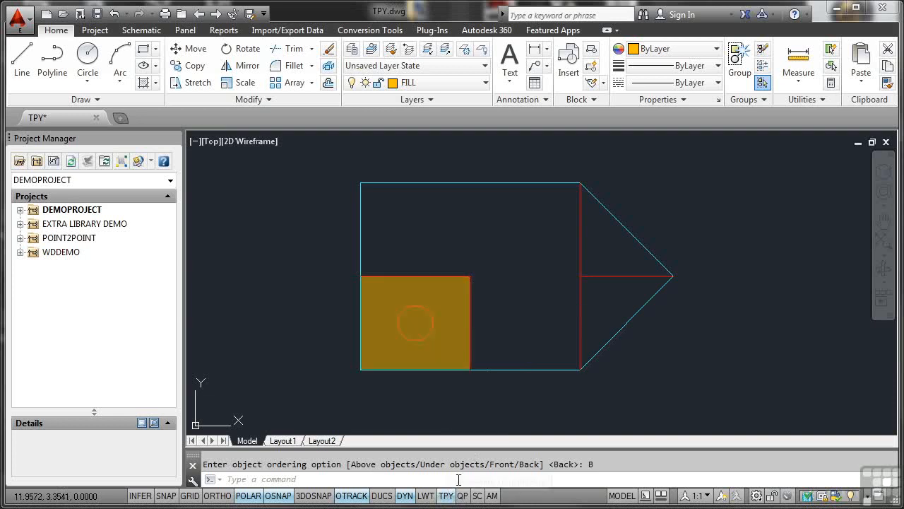